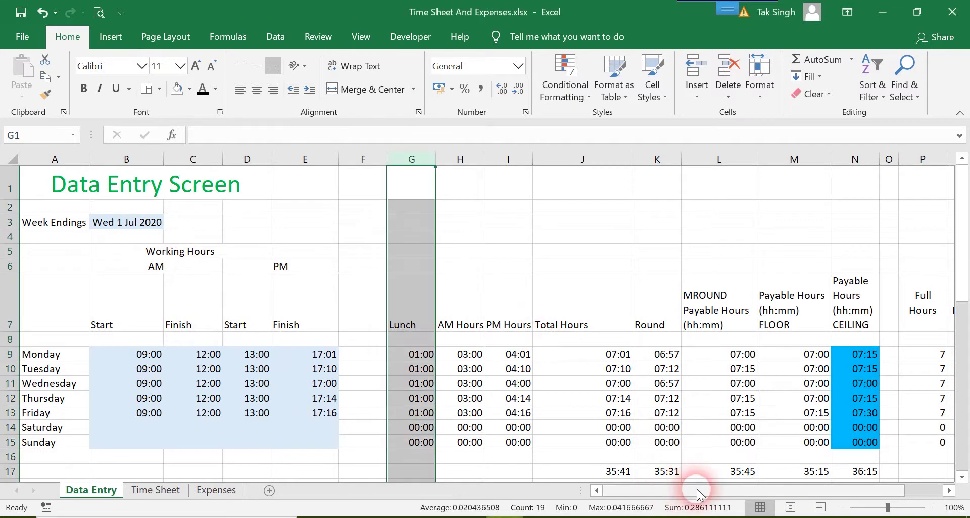
Step: Hide all columns from G through the last column of the Data Entry sheet
drag(697, 493, 733, 493)
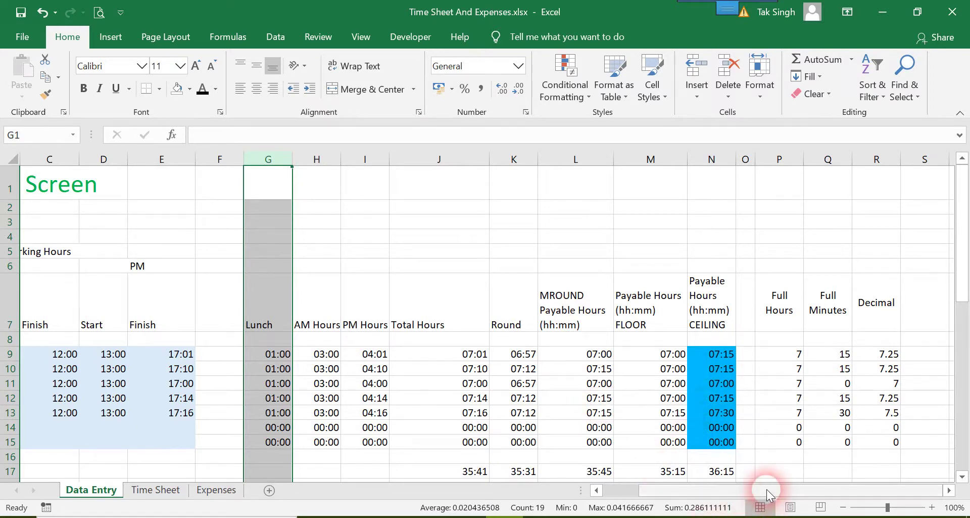
drag(766, 489, 694, 487)
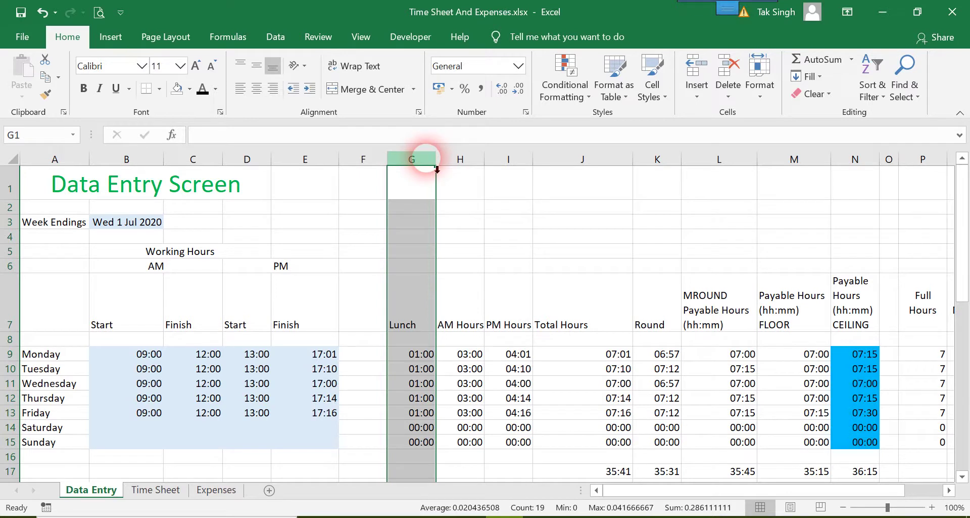
key(ctrl+shift+Right)
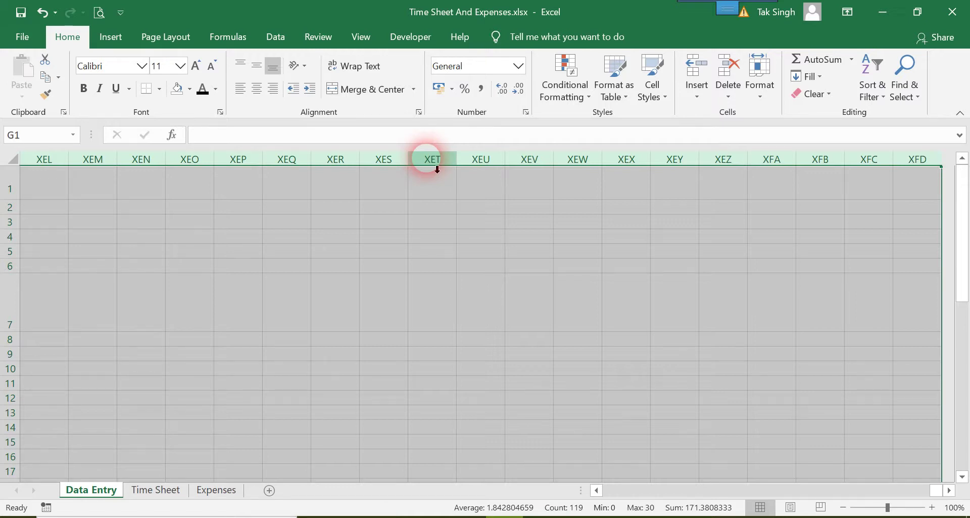
right_click(429, 163)
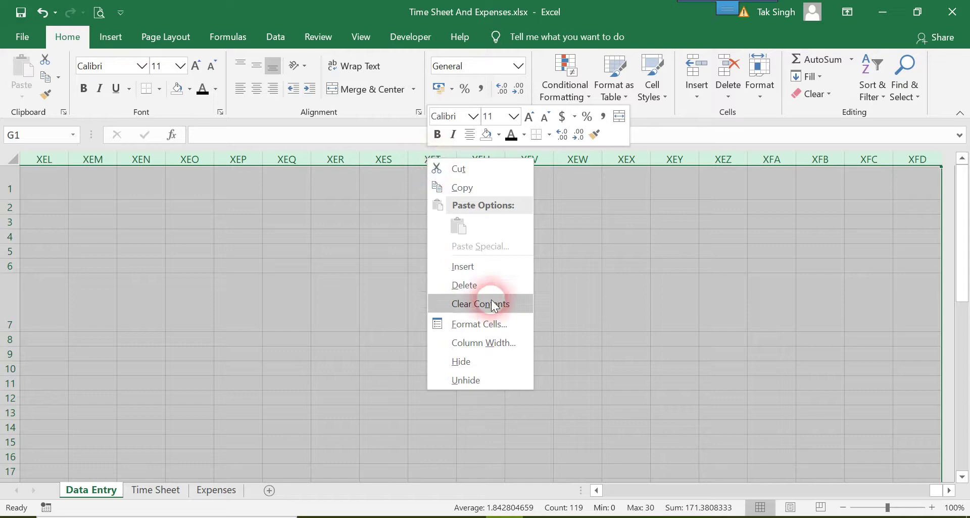
click(481, 361)
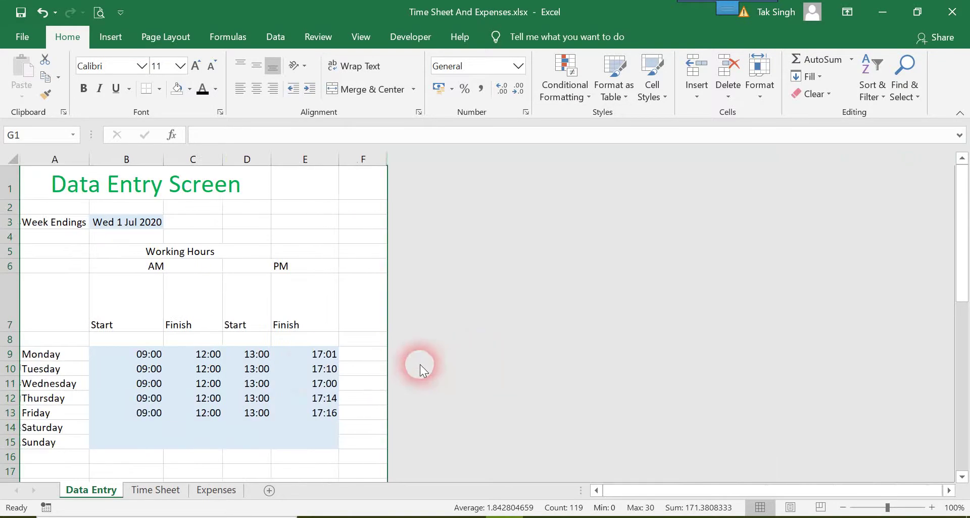
Step: Hide all rows from 38 down to the end of the Data Entry sheet
scroll(314, 370, down, 3)
scroll(314, 370, down, 9)
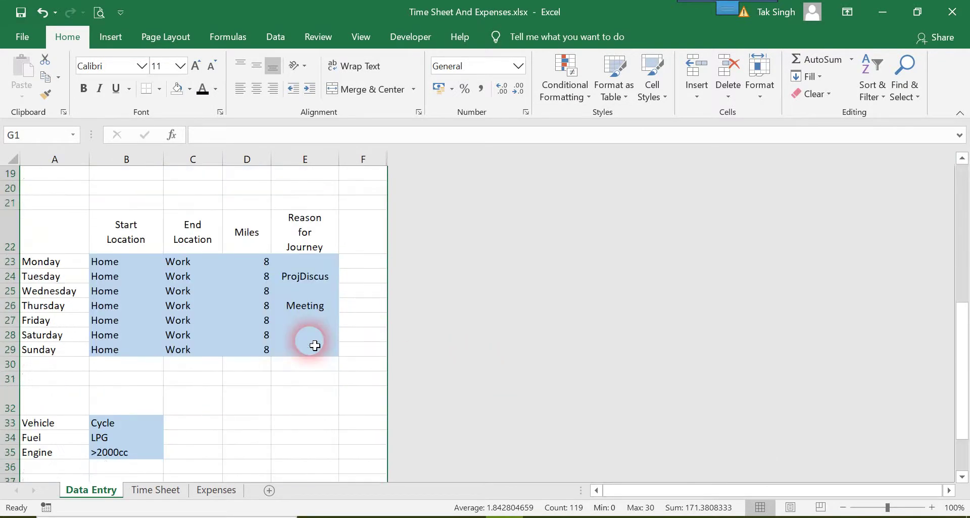
scroll(132, 262, up, 2)
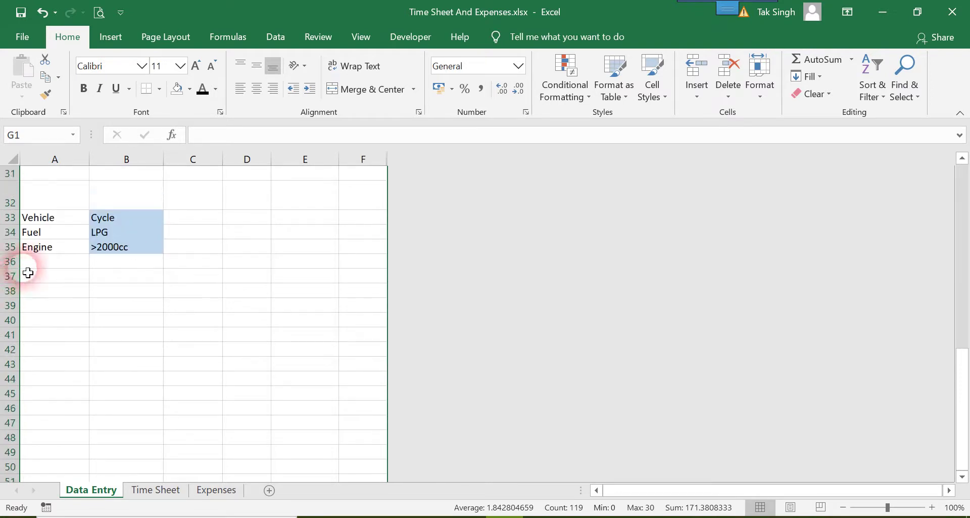
click(10, 291)
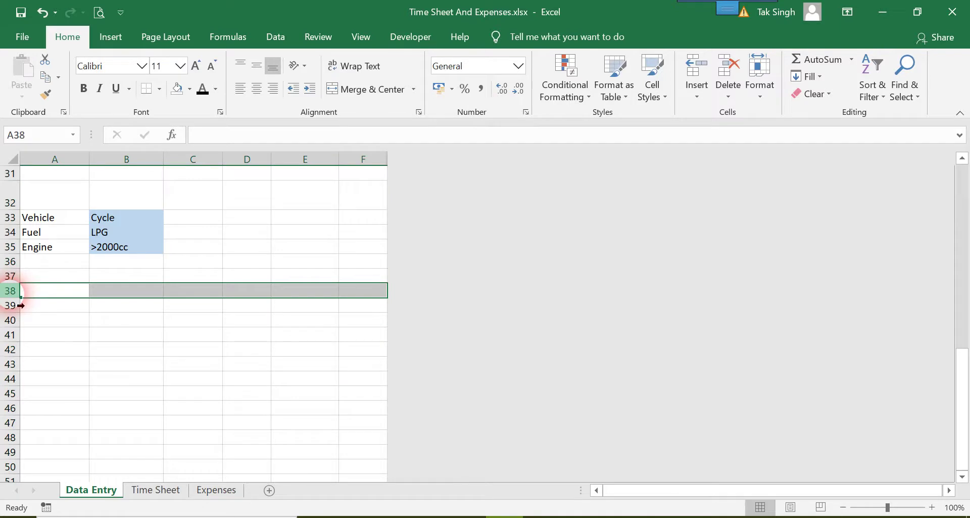
key(ctrl+shift+Down)
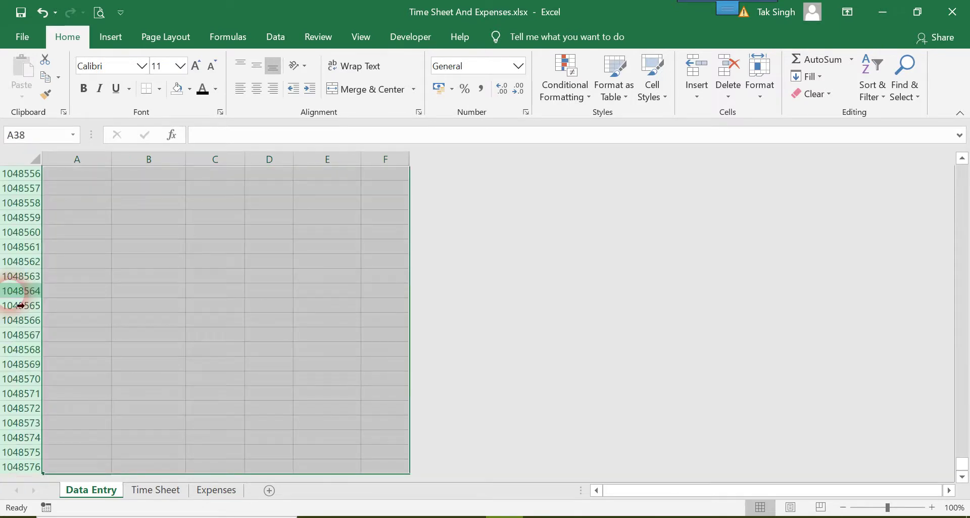
right_click(20, 306)
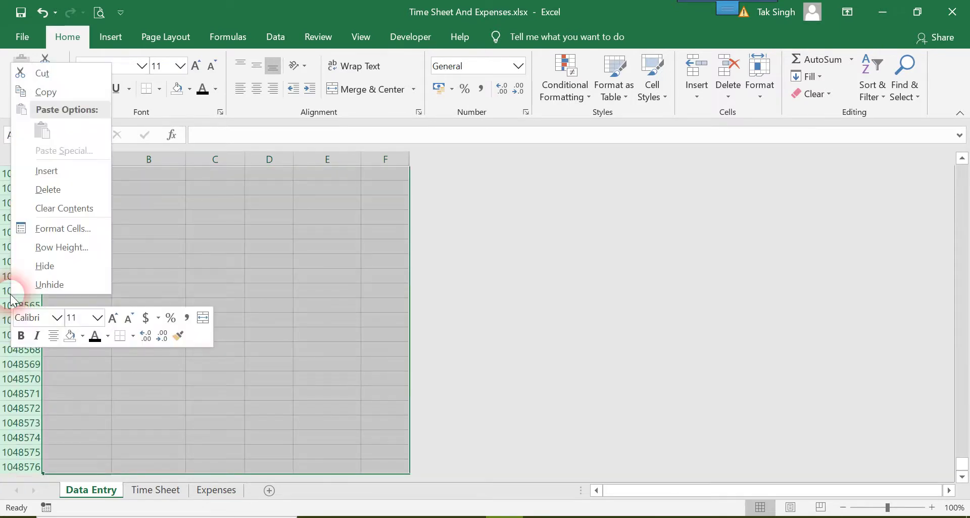
click(56, 265)
scroll(135, 287, up, 3)
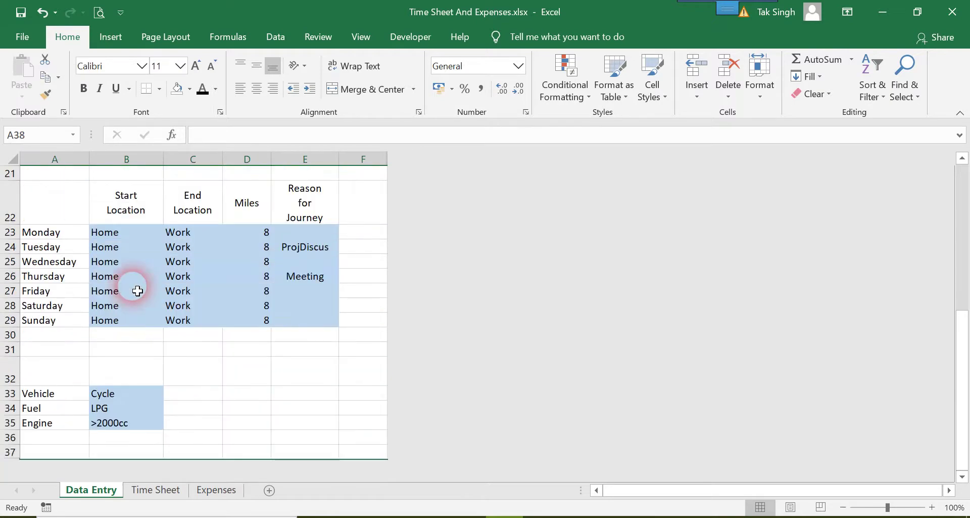
Step: Select the shaded input cells B3, B9:E15, B23:E29 and B33:B35 together as one multiple selection
scroll(138, 290, up, 7)
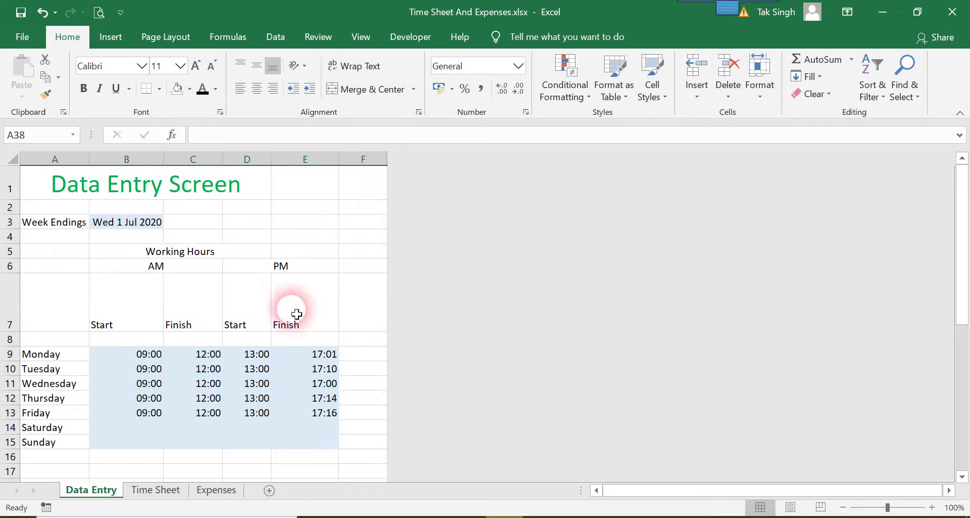
click(149, 231)
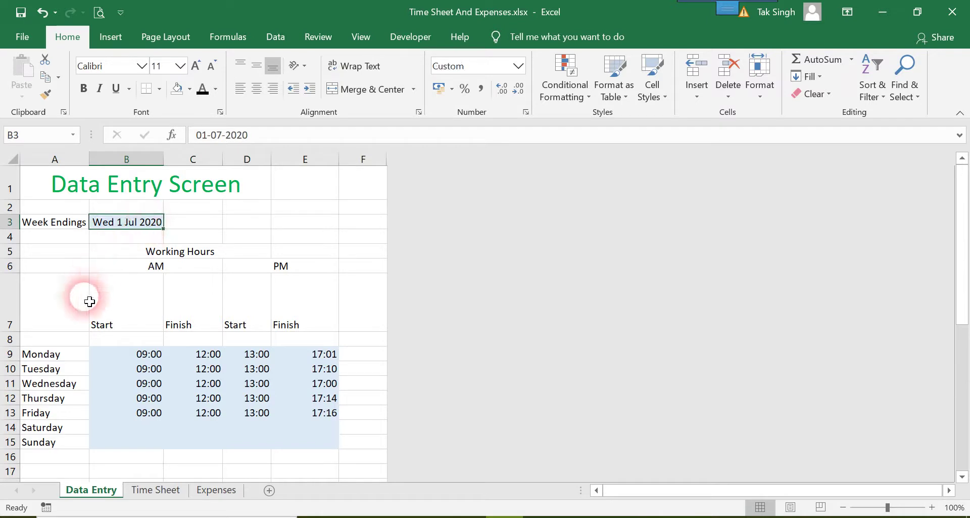
ctrl+click(125, 355)
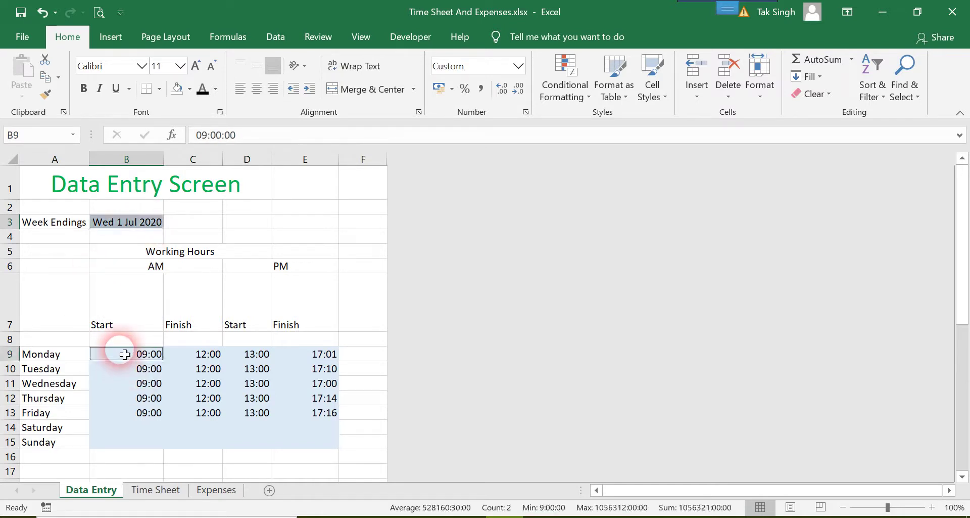
drag(125, 354, 314, 444)
scroll(314, 444, down, 7)
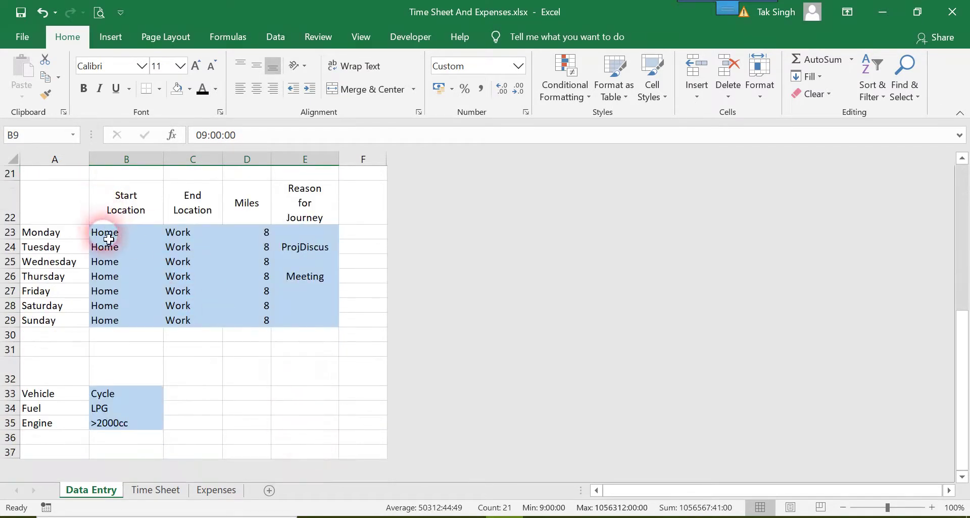
mouse_move(106, 231)
mouse_down()
mouse_move(225, 275)
mouse_move(265, 319)
mouse_move(302, 321)
mouse_up()
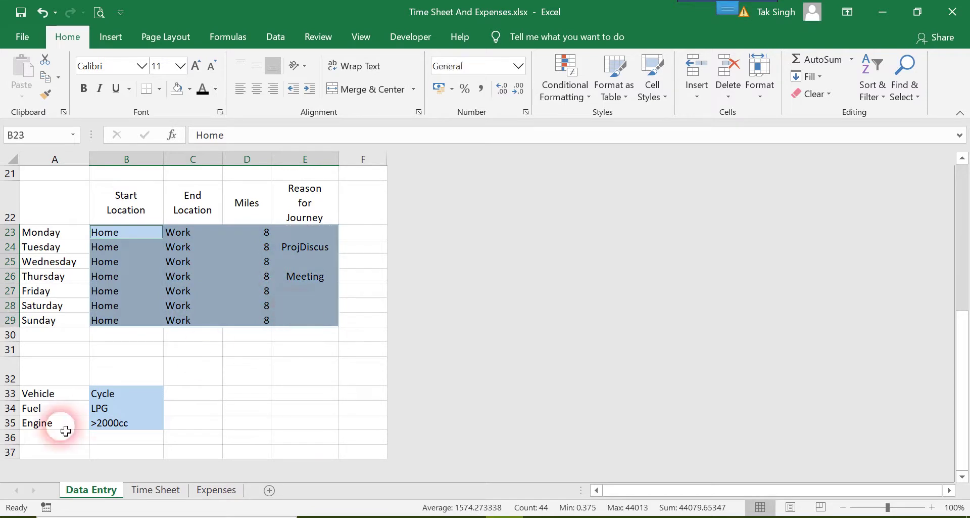
ctrl+click(109, 393)
drag(112, 403, 126, 427)
right_click(126, 427)
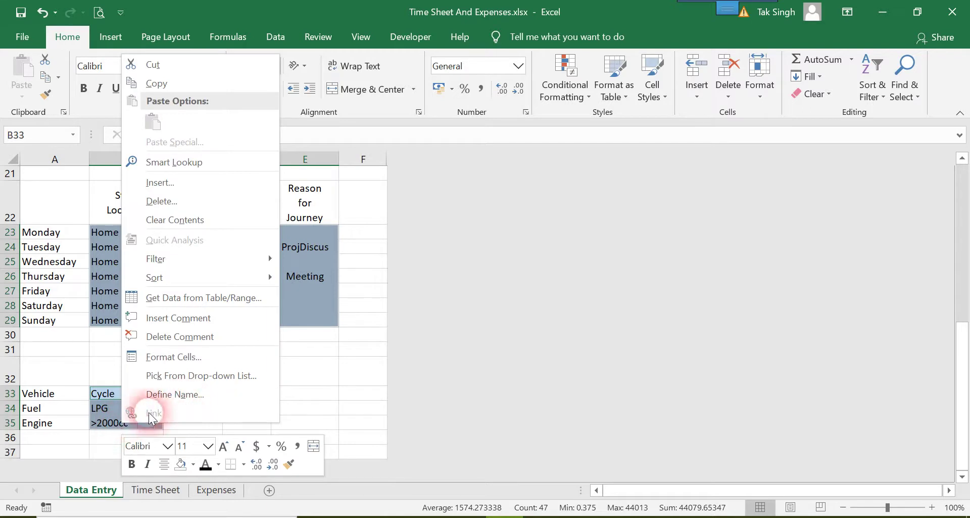
click(208, 318)
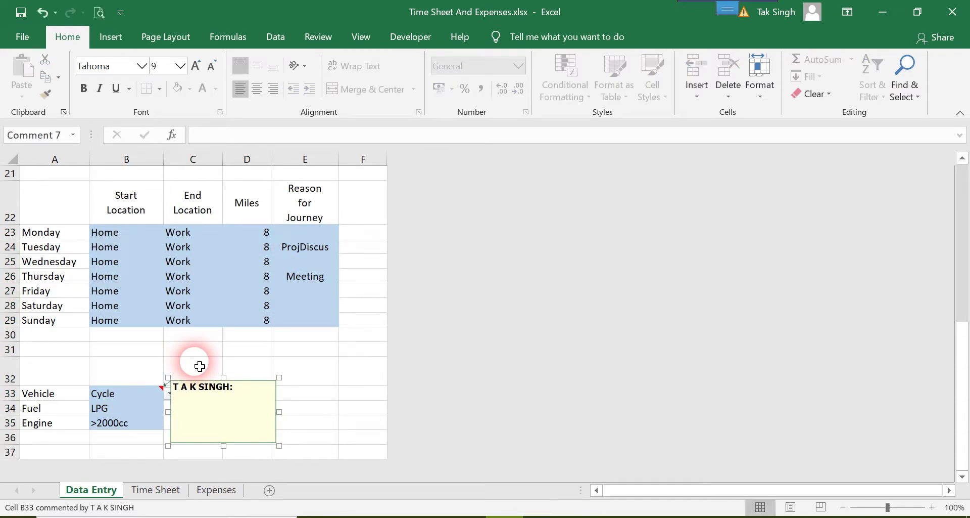
click(195, 362)
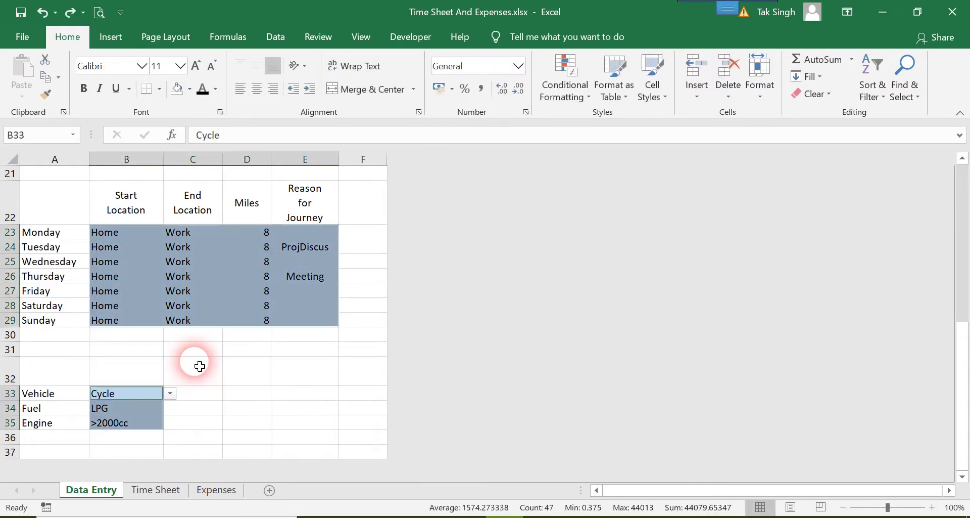
Step: Unlock the selected input cells by turning off the Locked protection in their cell format
right_click(139, 407)
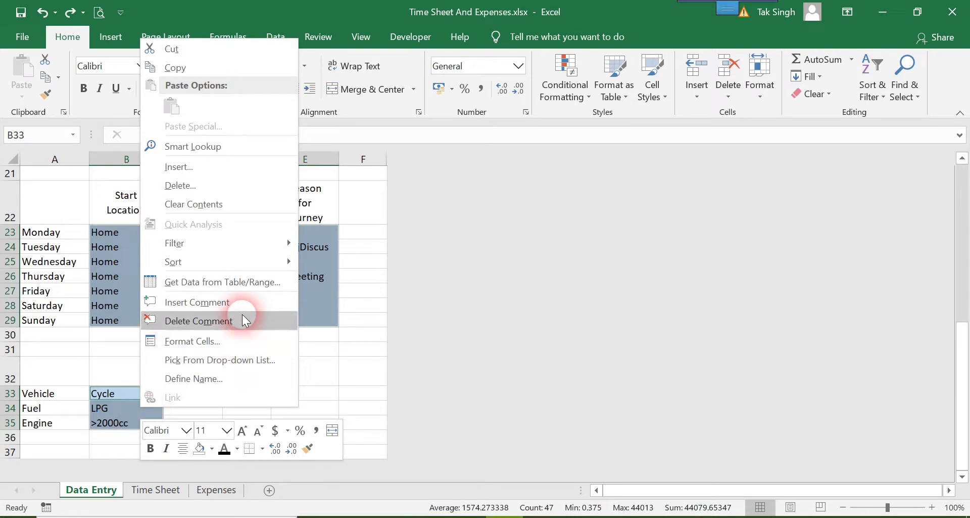
key(Escape)
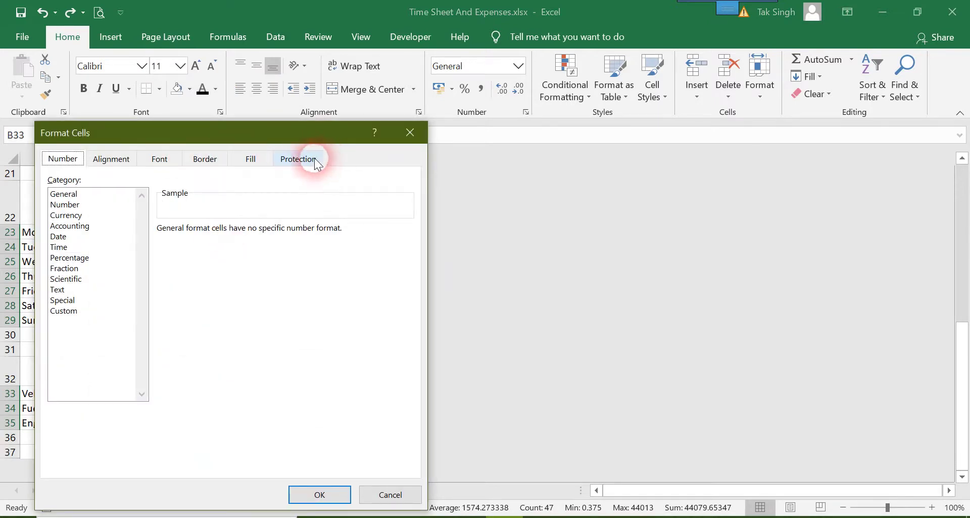
click(310, 159)
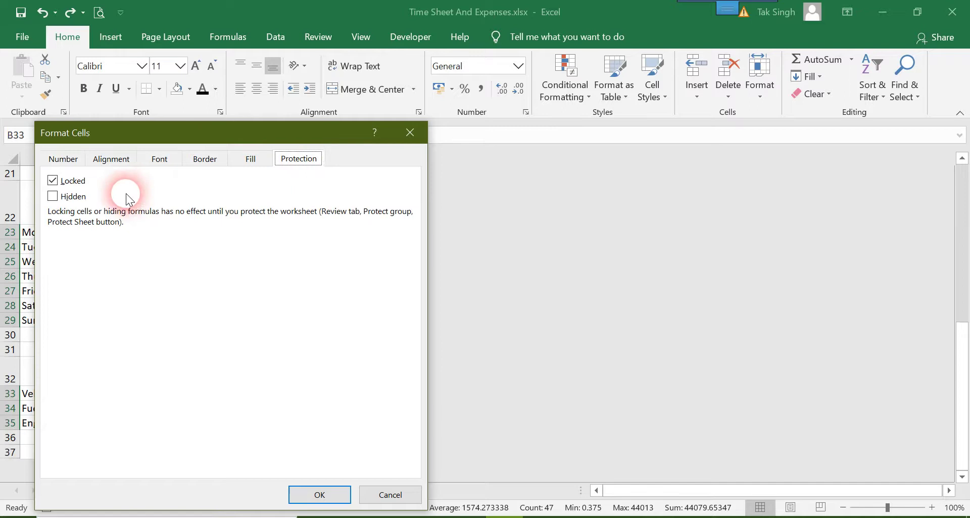
click(53, 180)
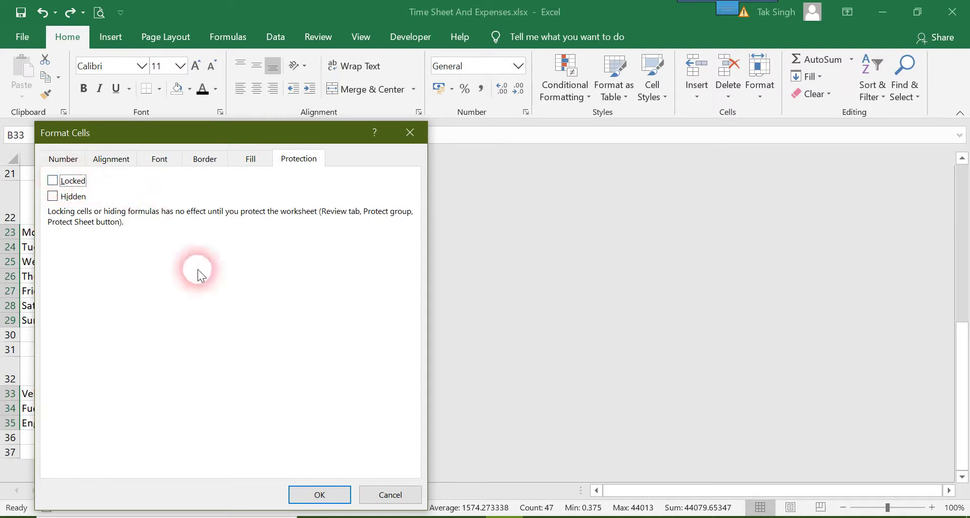
click(320, 494)
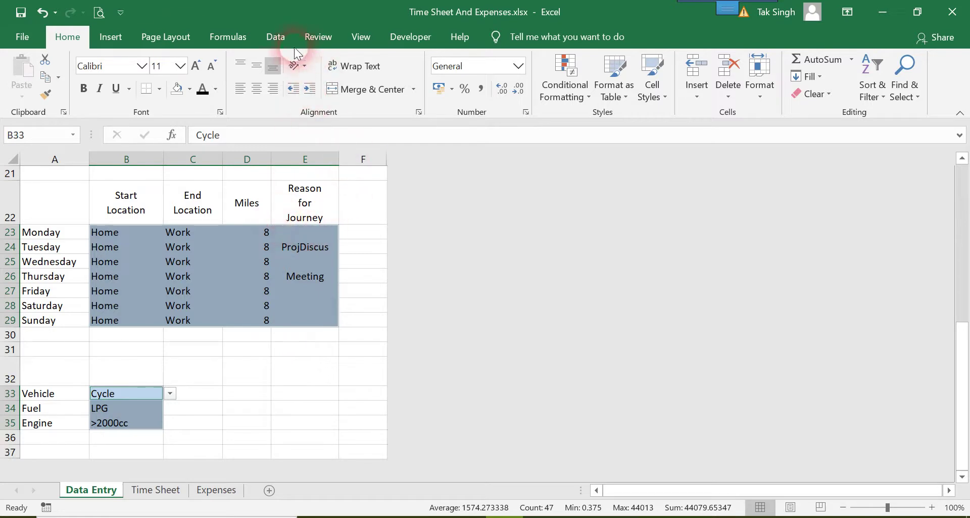
Step: Protect the Data Entry sheet without a password, allowing users to select only unlocked cells
click(325, 36)
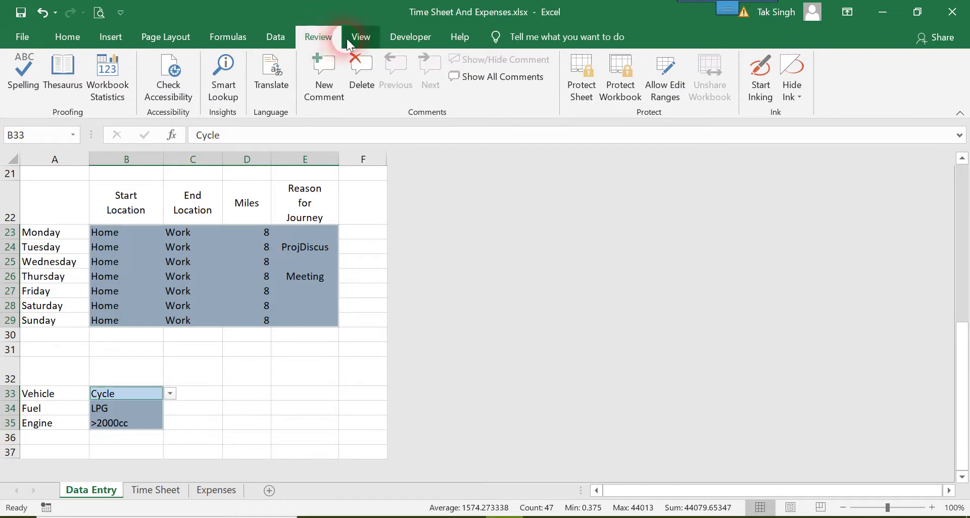
click(588, 101)
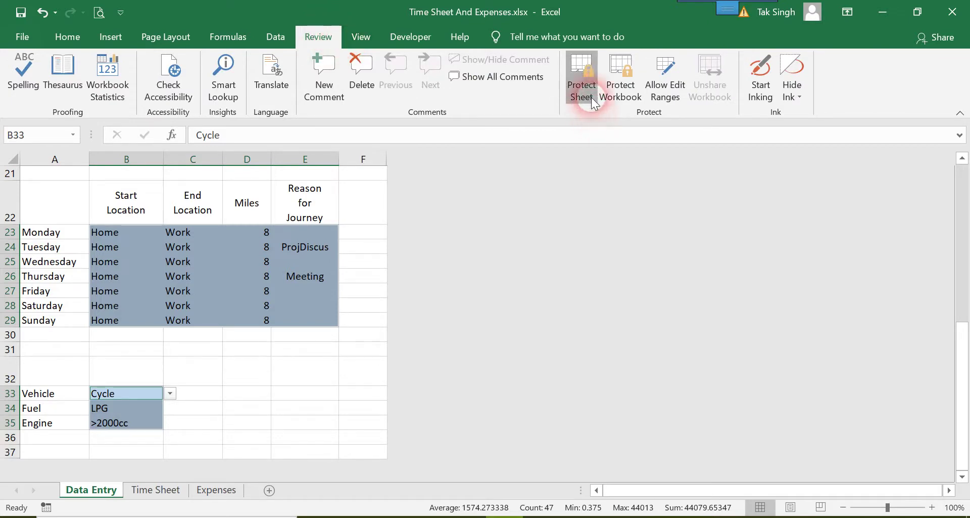
click(360, 235)
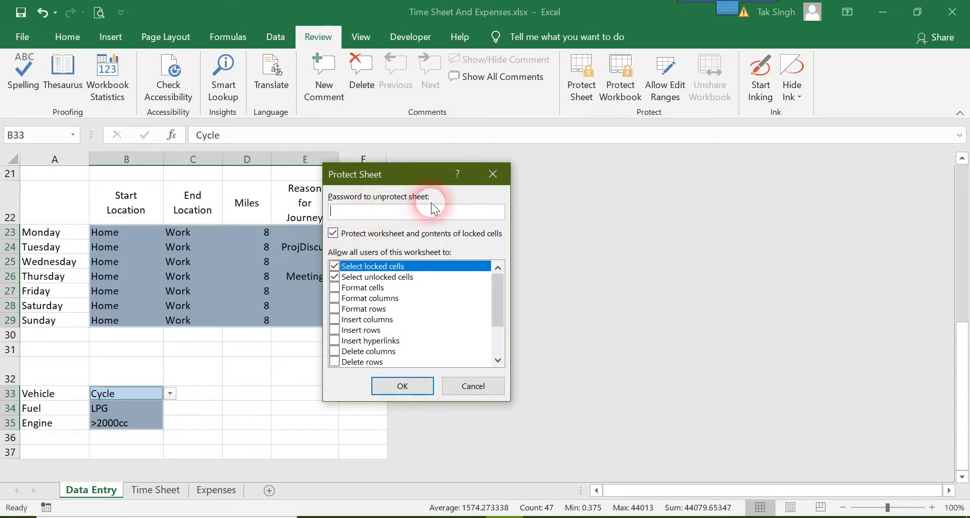
click(452, 212)
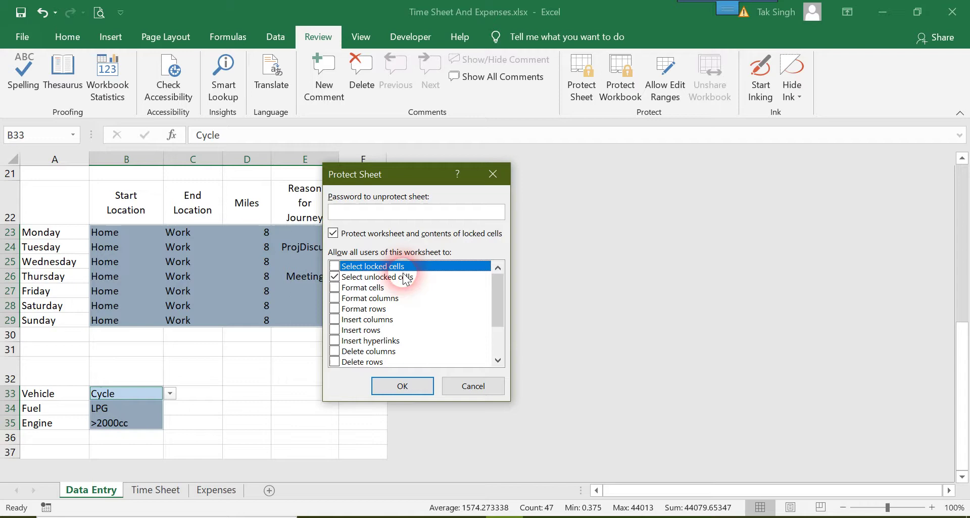
click(403, 386)
scroll(260, 364, up, 7)
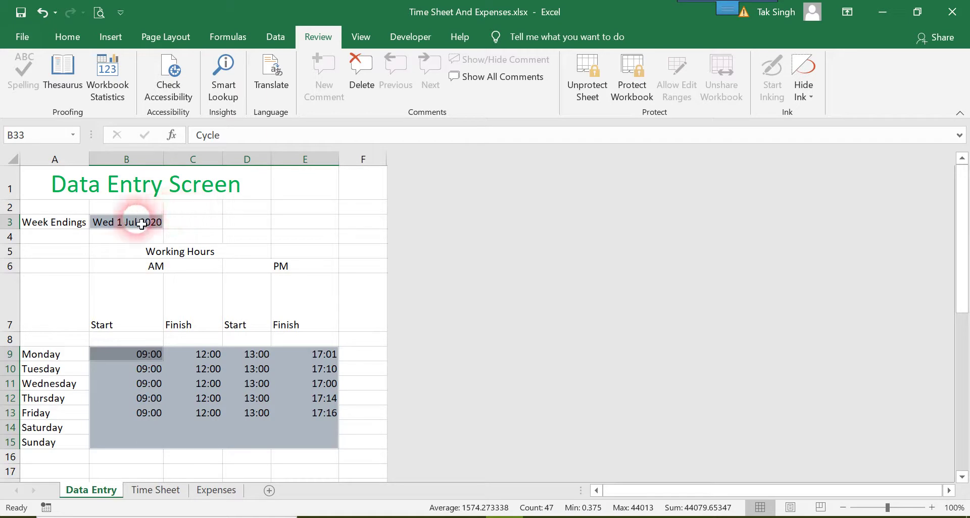
key(F2)
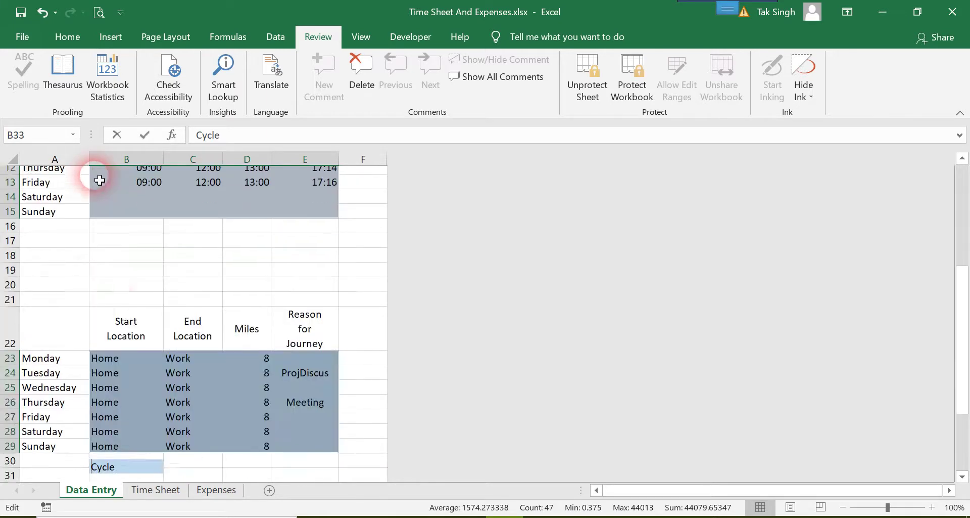
scroll(87, 255, up, 5)
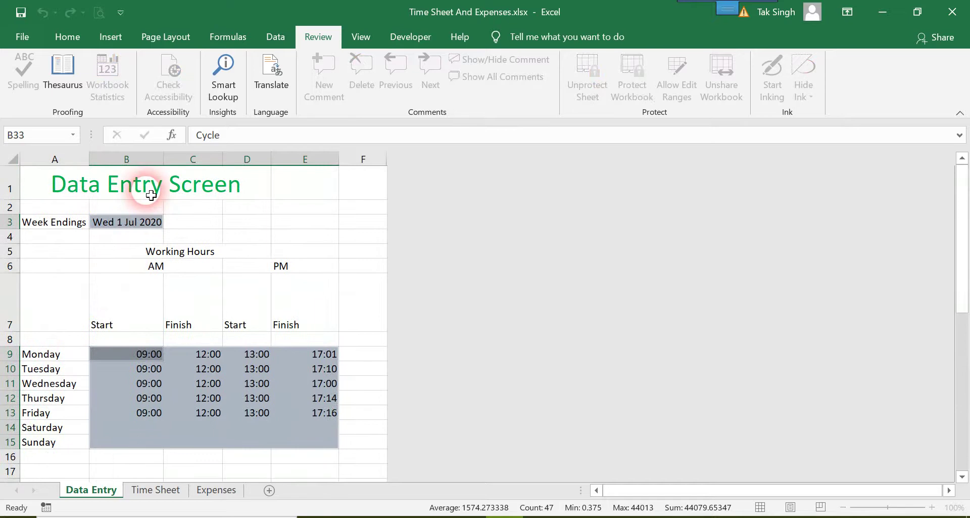
scroll(145, 218, down, 5)
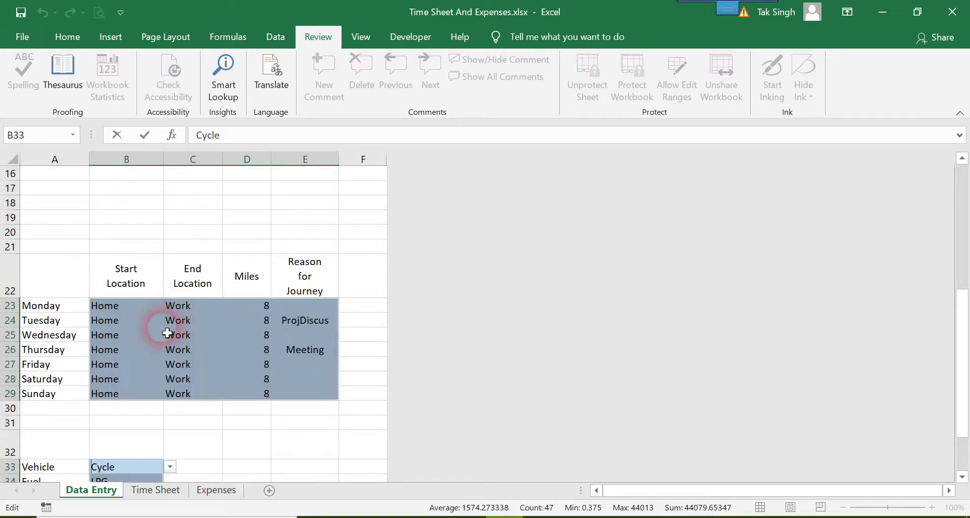
key(Return)
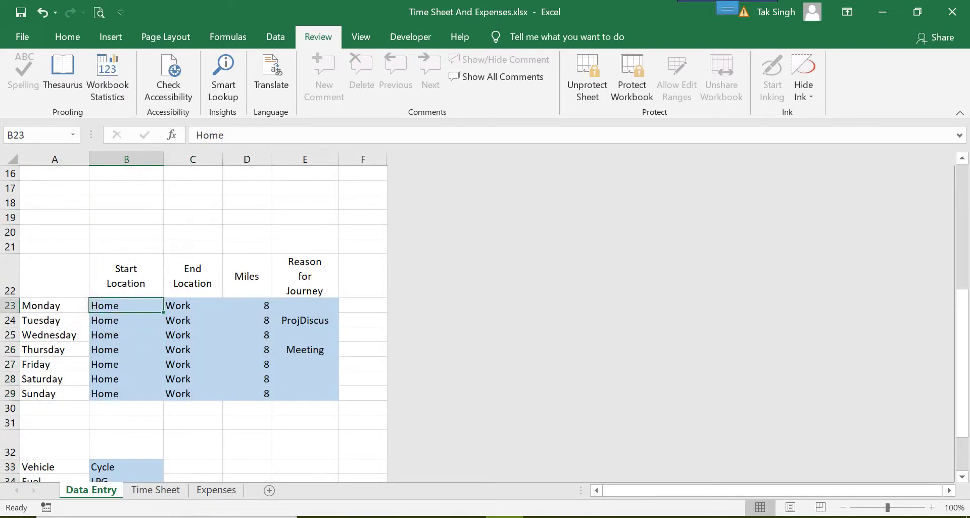
Step: Test the protection by moving through Monday's unlocked journey cells and on to Tuesday's start location
key(Tab)
key(Tab)
key(Tab)
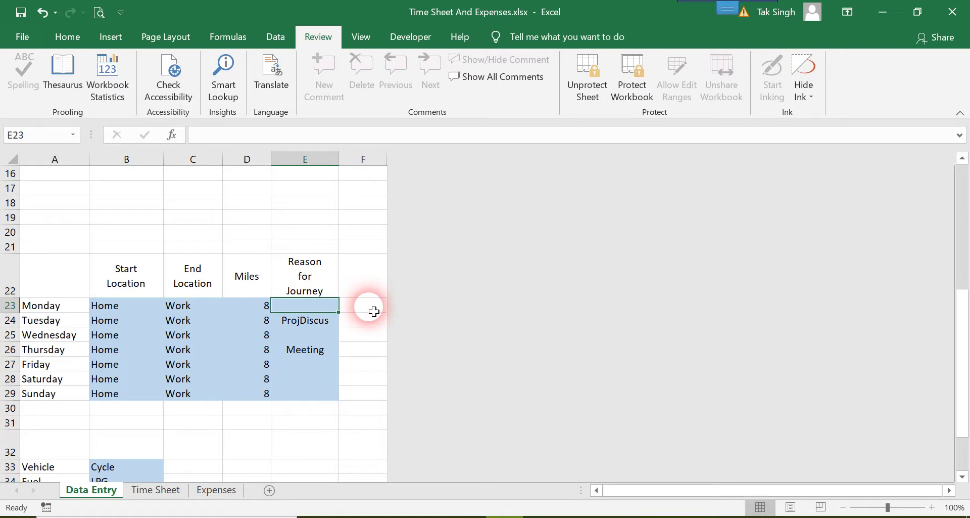
key(Tab)
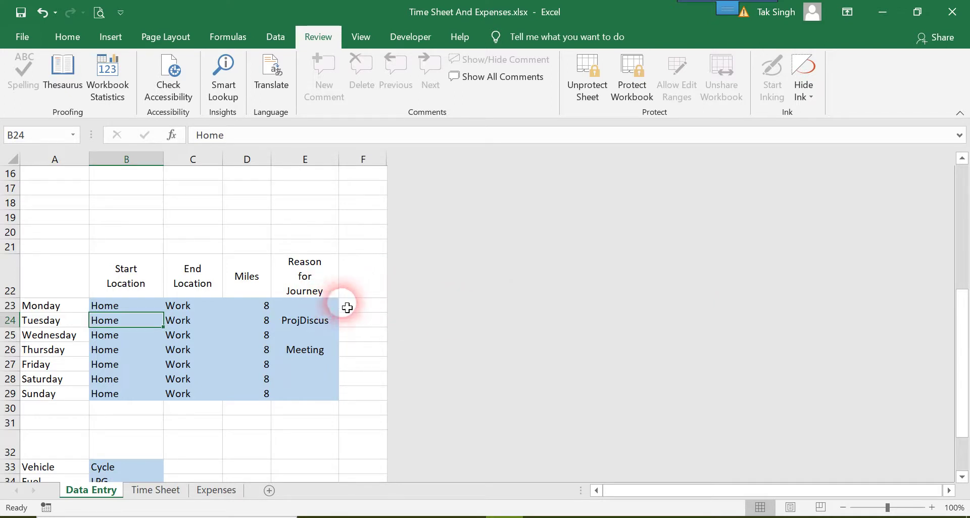
Step: Test the protection by moving backwards from Sunday's start location through the unlocked journey cells to Monday's miles
ctrl+click(148, 391)
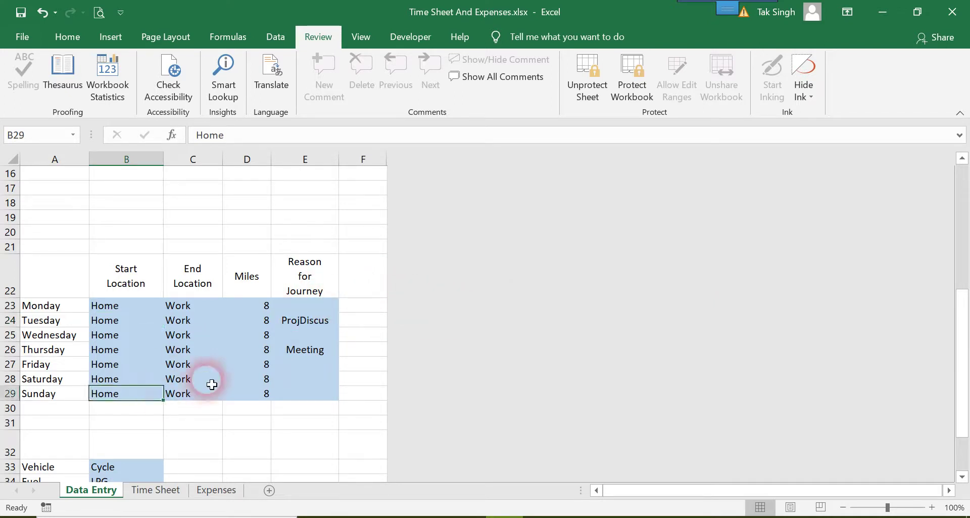
key(shift+Return)
key(Tab)
key(shift+Tab)
key(shift+Return)
key(Tab)
key(Tab)
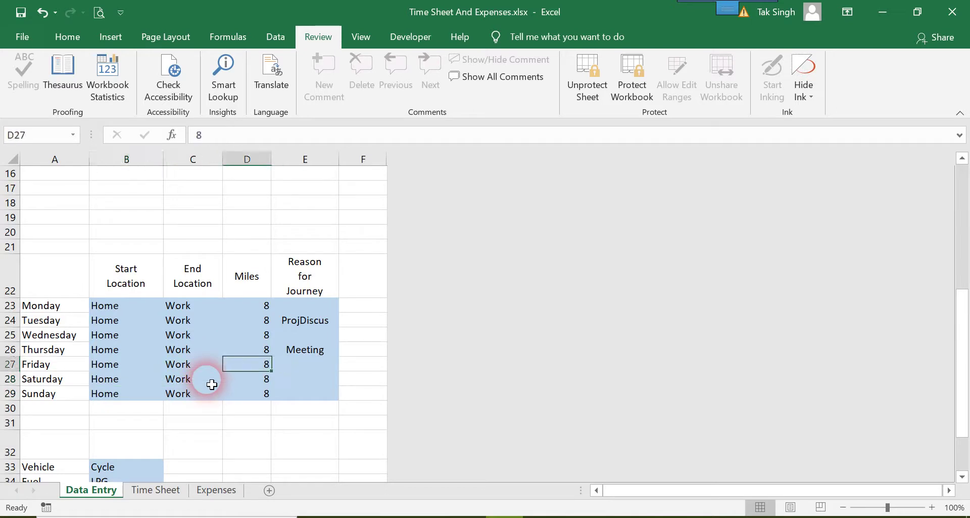
key(shift+Return)
key(Tab)
key(shift+Tab)
key(shift+Tab)
key(shift+Tab)
key(shift+Tab)
key(shift+Tab)
key(shift+Tab)
key(shift+Return)
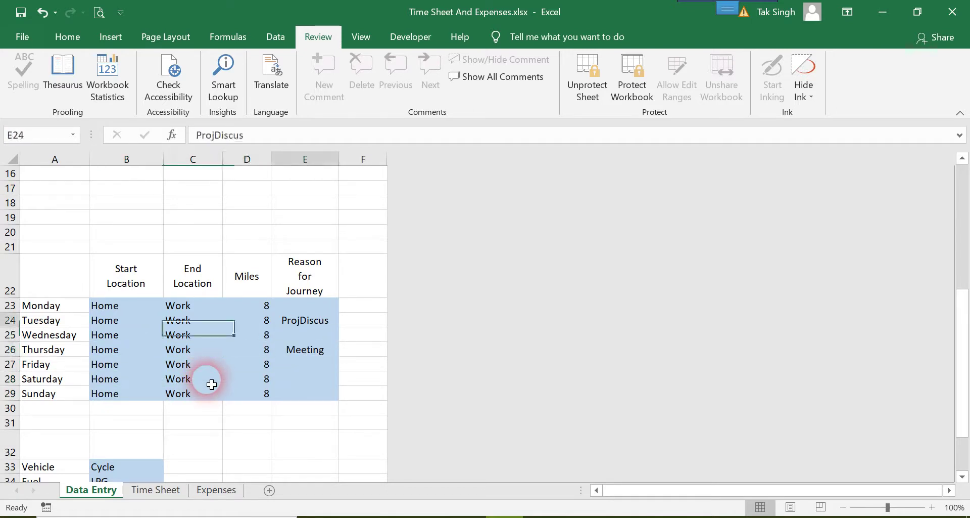
key(shift+Tab)
key(shift+Tab)
key(shift+Tab)
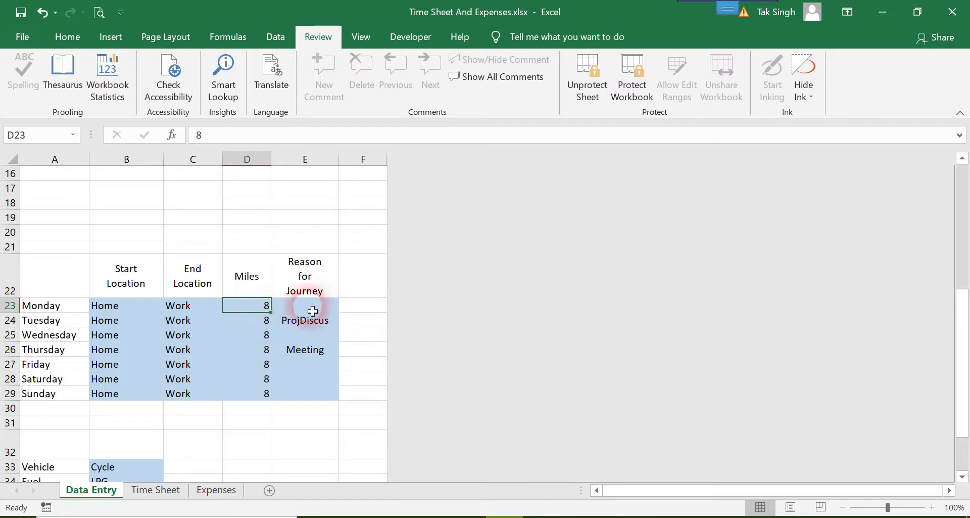
Step: Open Monday's miles cell for editing, look over the working hours and journey input areas, and move to Saturday's miles
key(F2)
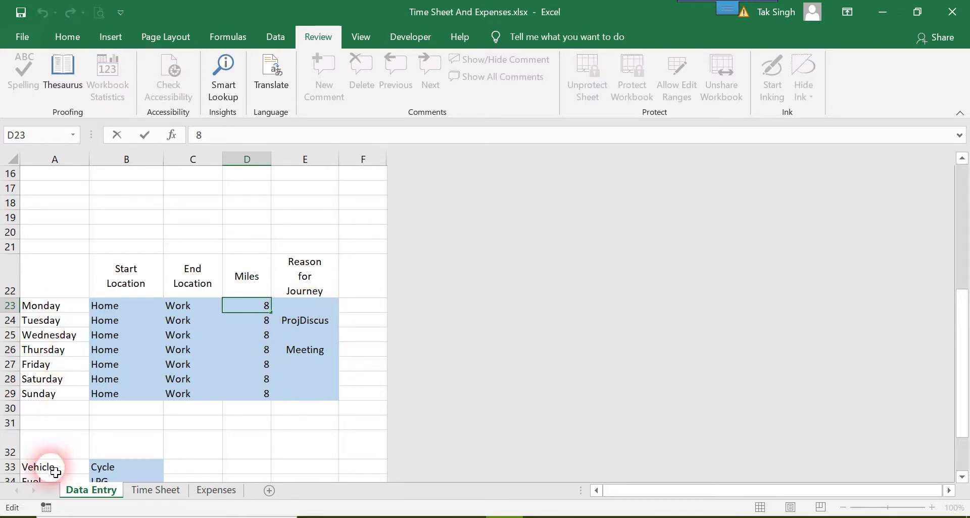
scroll(151, 379, up, 4)
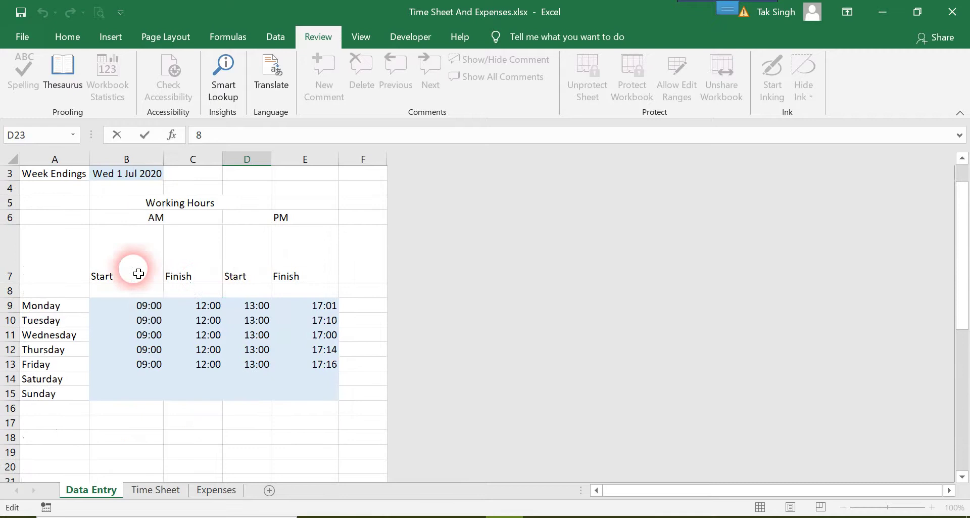
scroll(169, 224, down, 2)
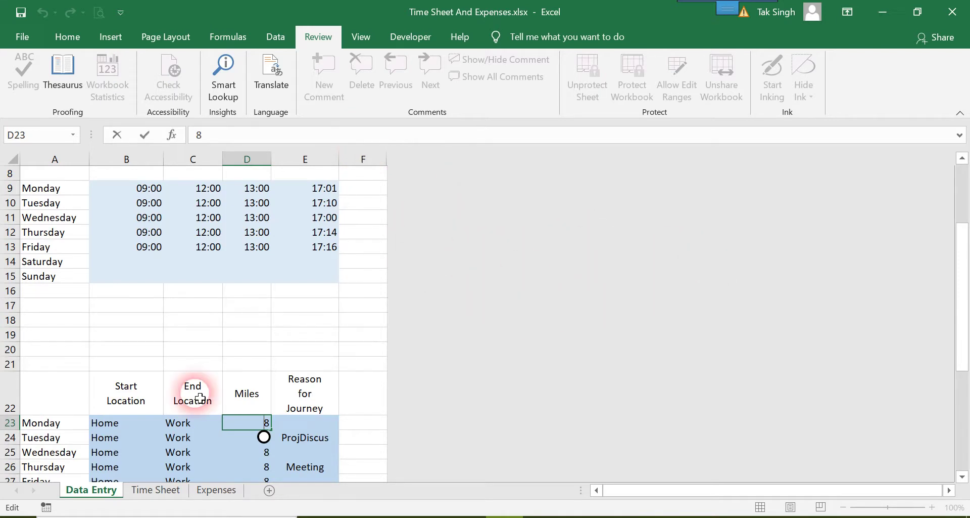
scroll(201, 398, down, 3)
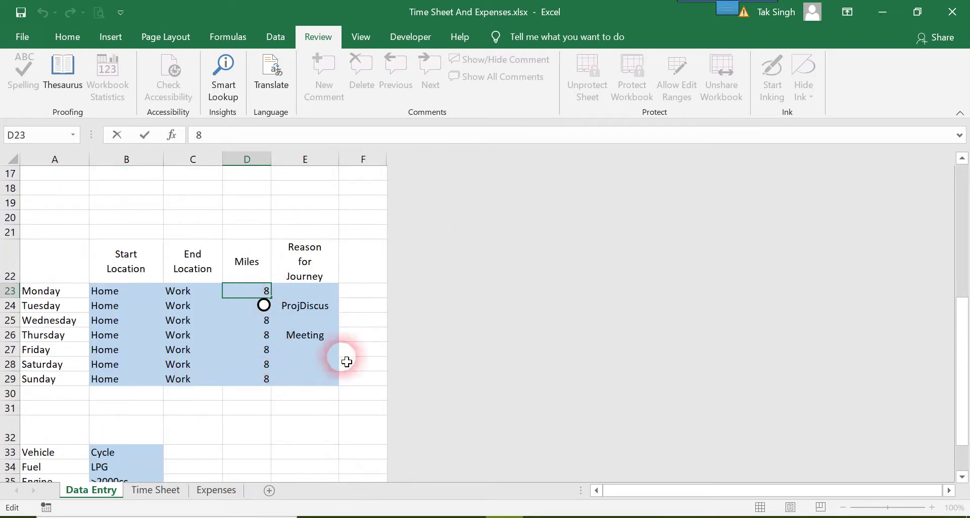
click(237, 366)
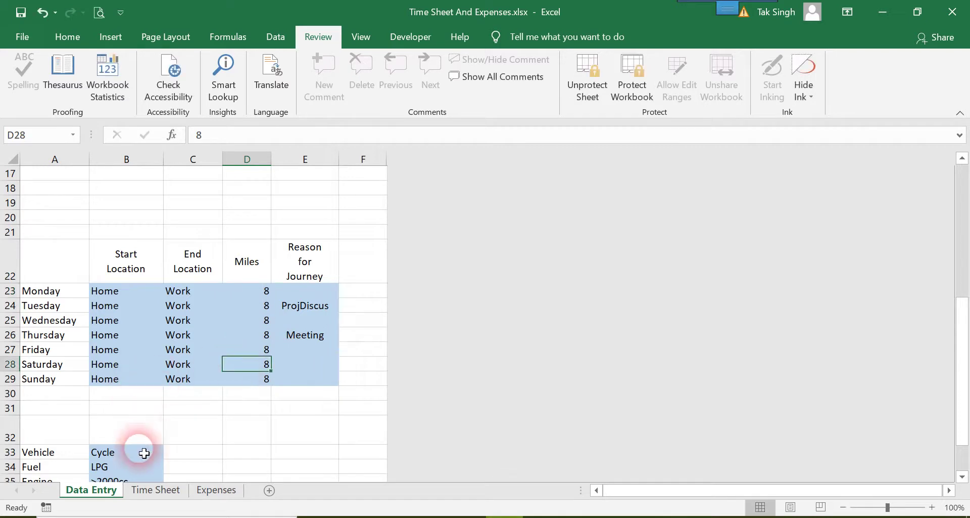
Step: On the Time Sheet sheet, hide all rows from row 29 down to the last row
click(170, 491)
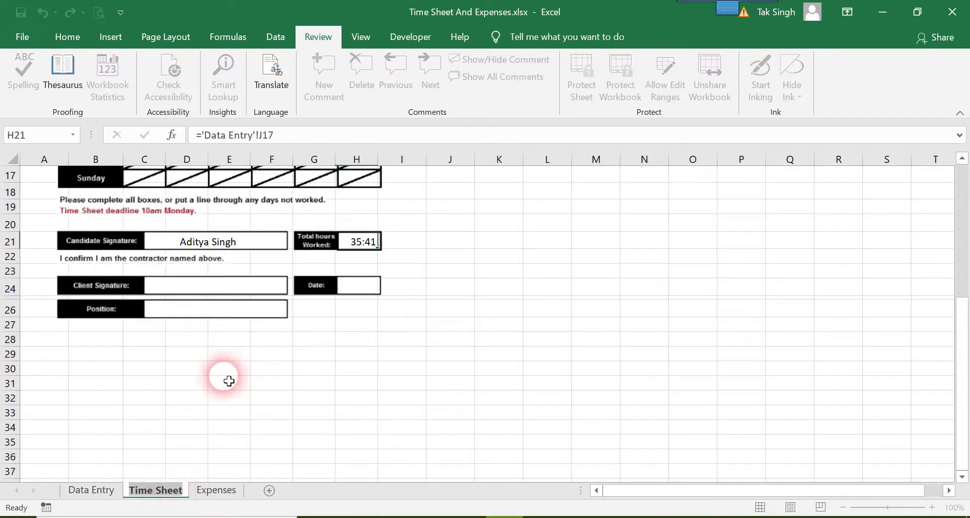
click(15, 353)
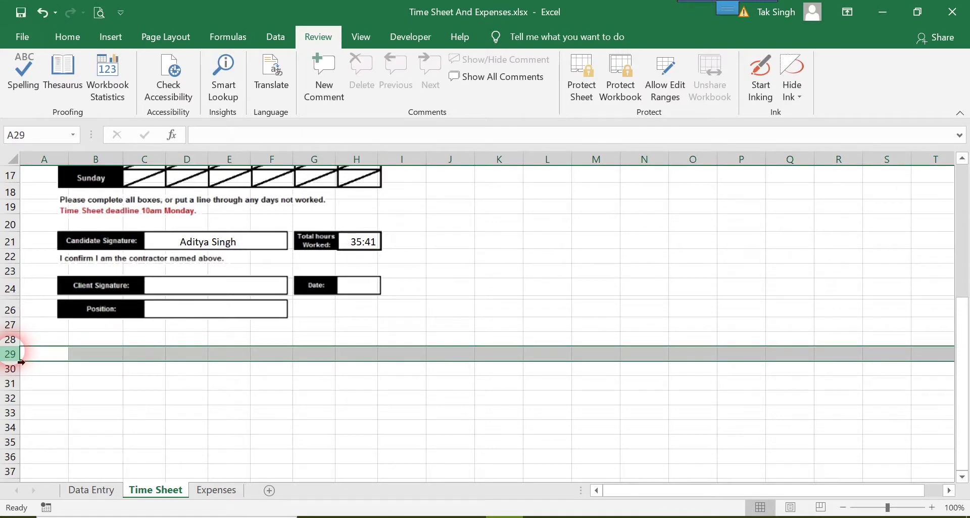
key(ctrl+shift+Down)
right_click(21, 362)
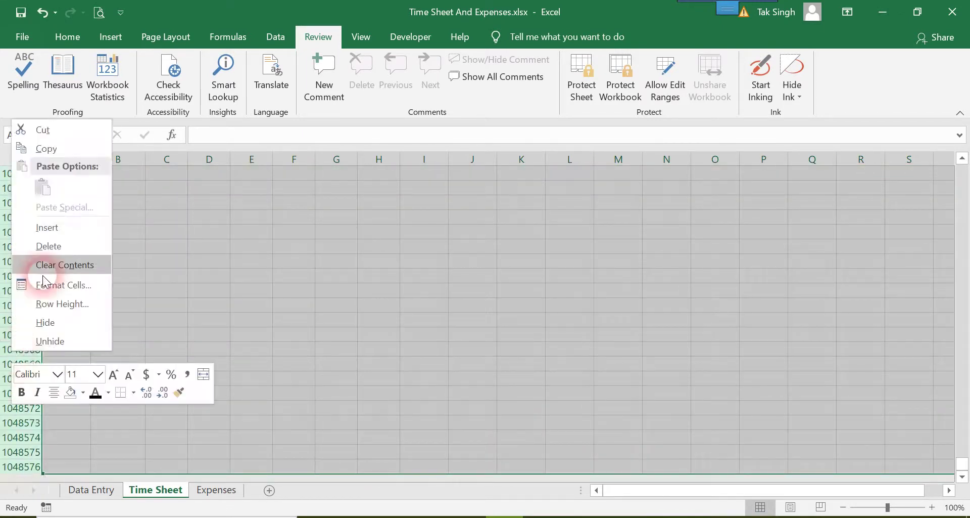
click(45, 322)
Step: Hide all columns from K through the last column on the Time Sheet sheet
scroll(193, 294, up, 6)
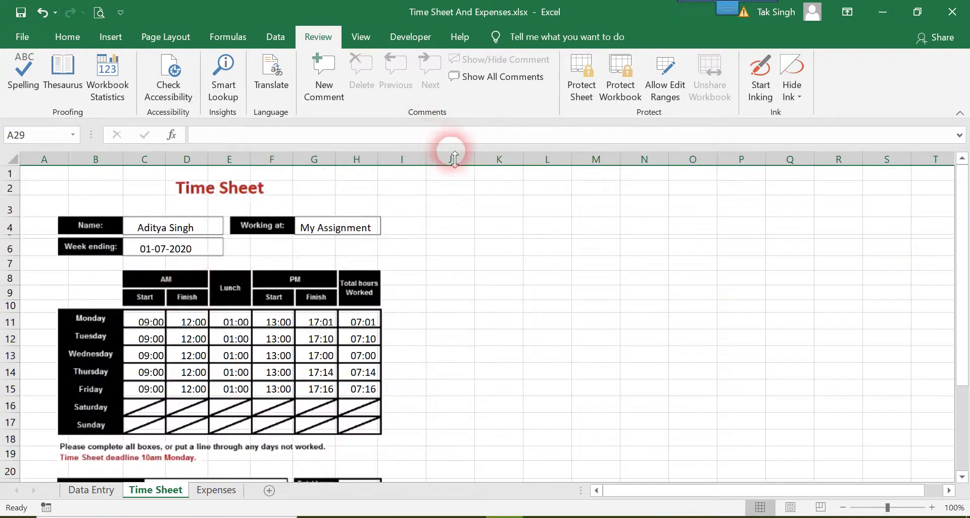
click(495, 167)
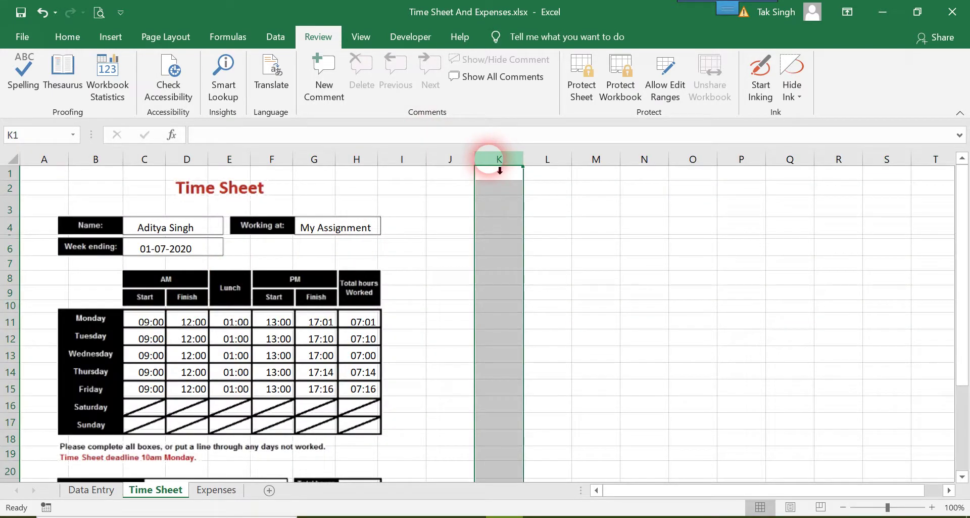
key(ctrl+shift+Right)
right_click(489, 159)
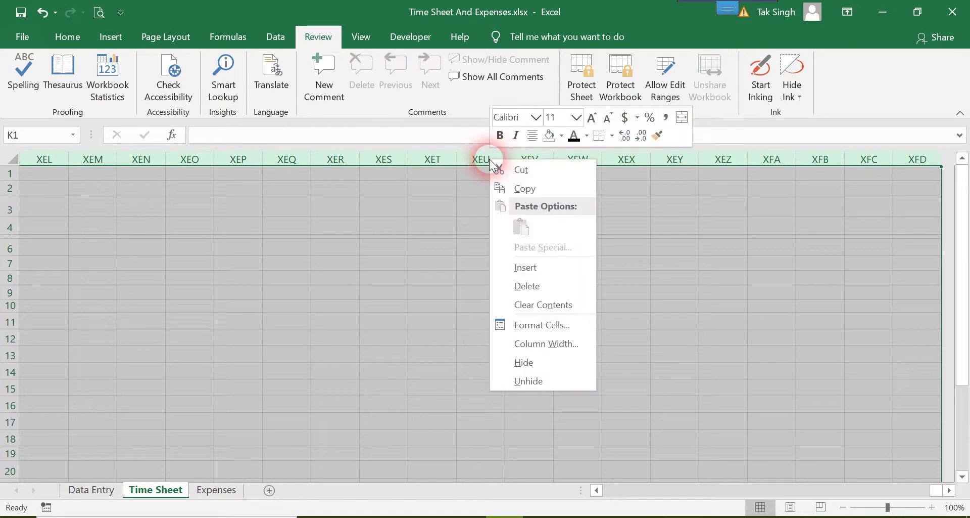
click(525, 355)
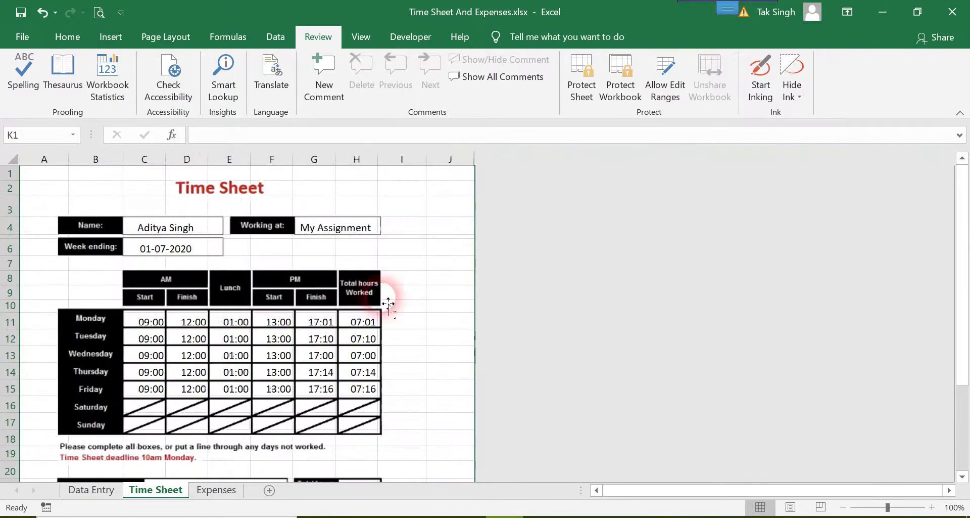
Step: On the Expenses sheet, hide all columns from N through the last column
click(222, 492)
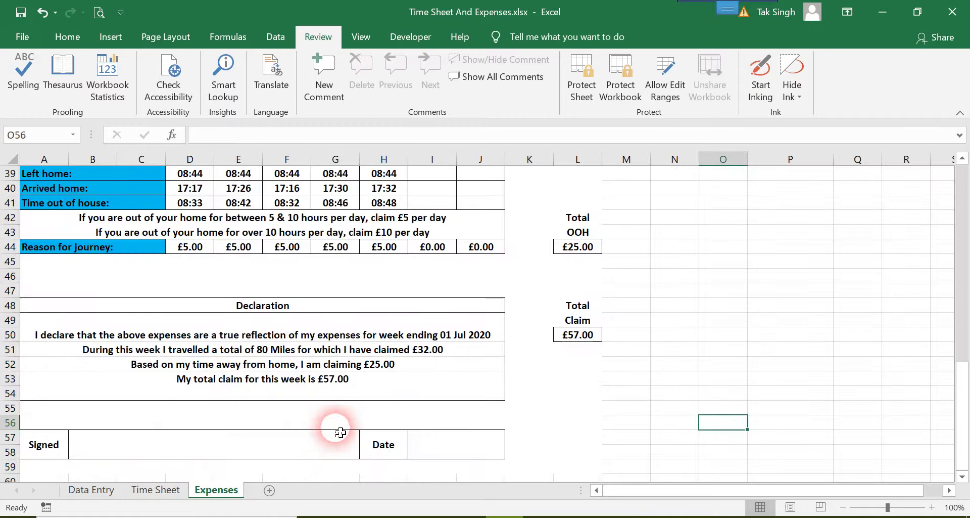
scroll(567, 283, up, 13)
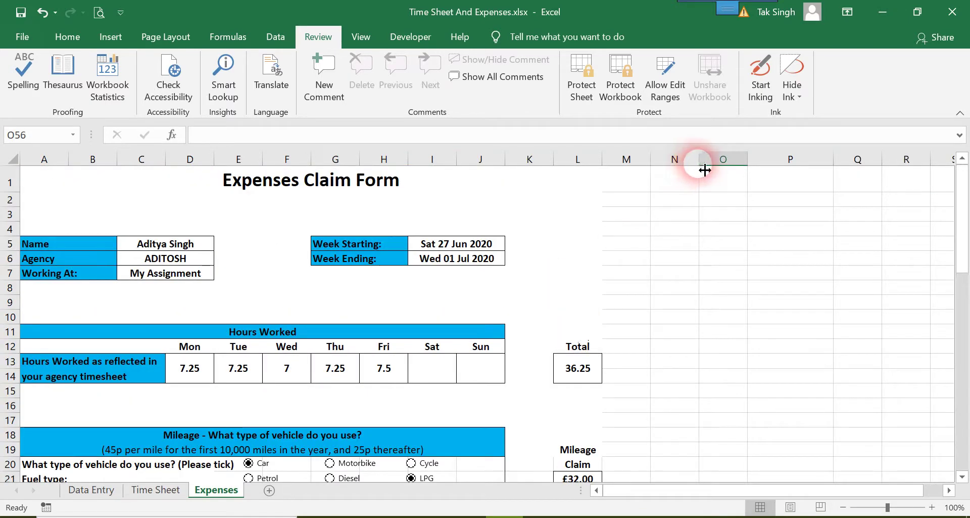
click(690, 160)
key(ctrl+shift+Right)
right_click(683, 160)
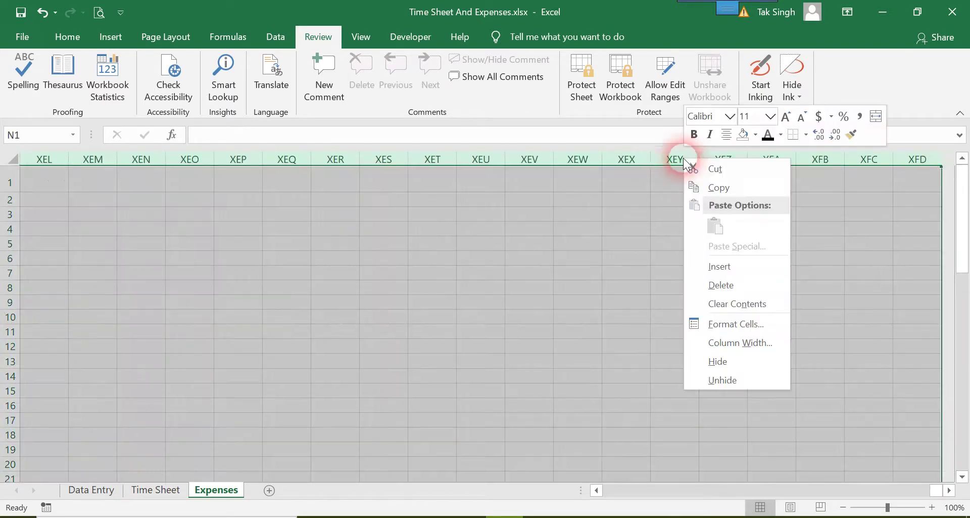
click(731, 360)
Step: Hide all rows from row 62 down to the last row on the Expenses sheet
scroll(502, 369, down, 1)
scroll(503, 360, down, 6)
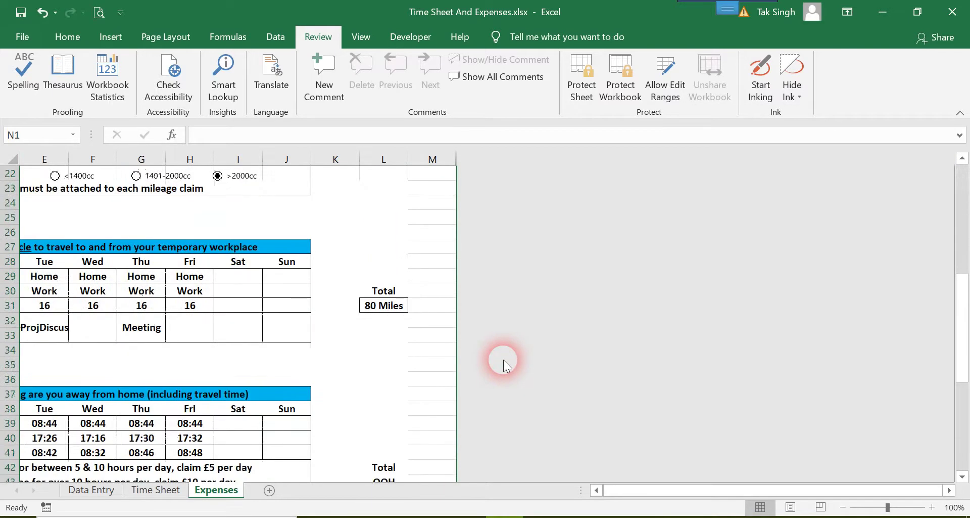
scroll(320, 331, down, 9)
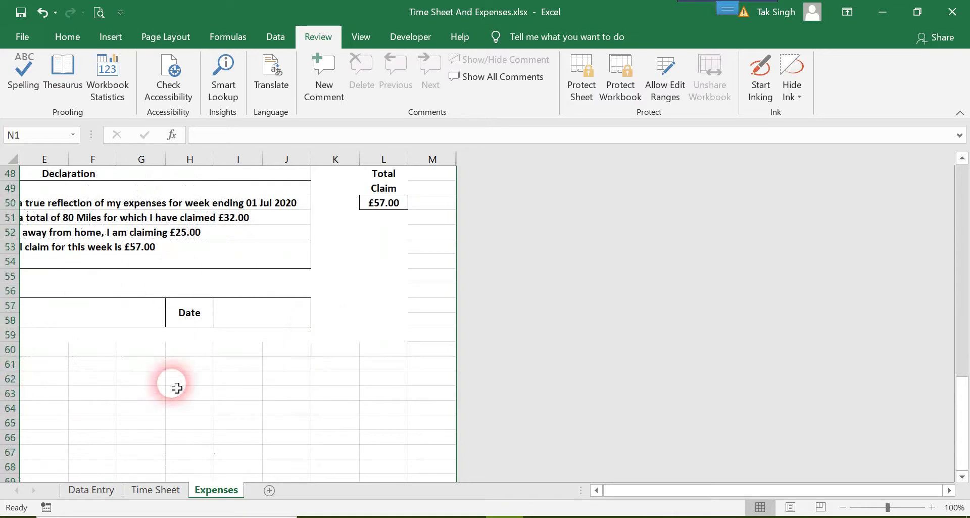
scroll(173, 385, left, 2)
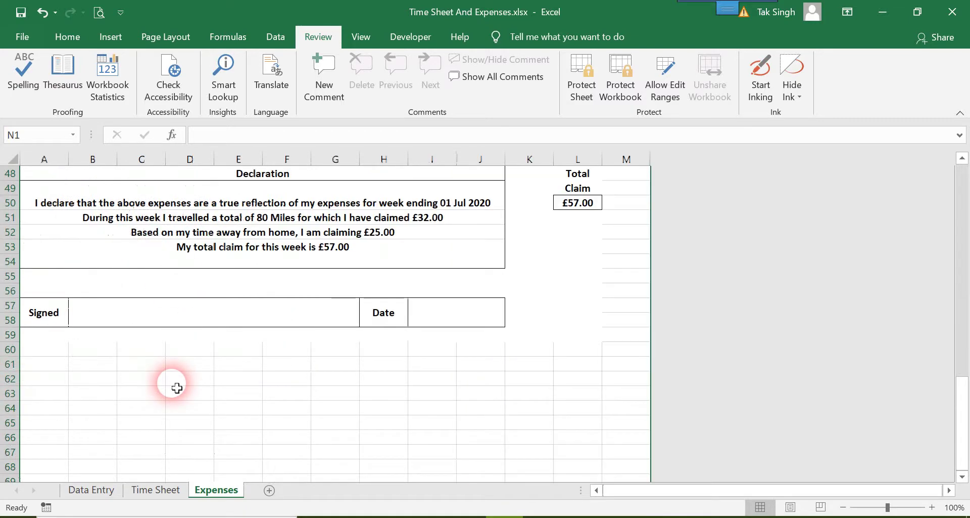
click(15, 380)
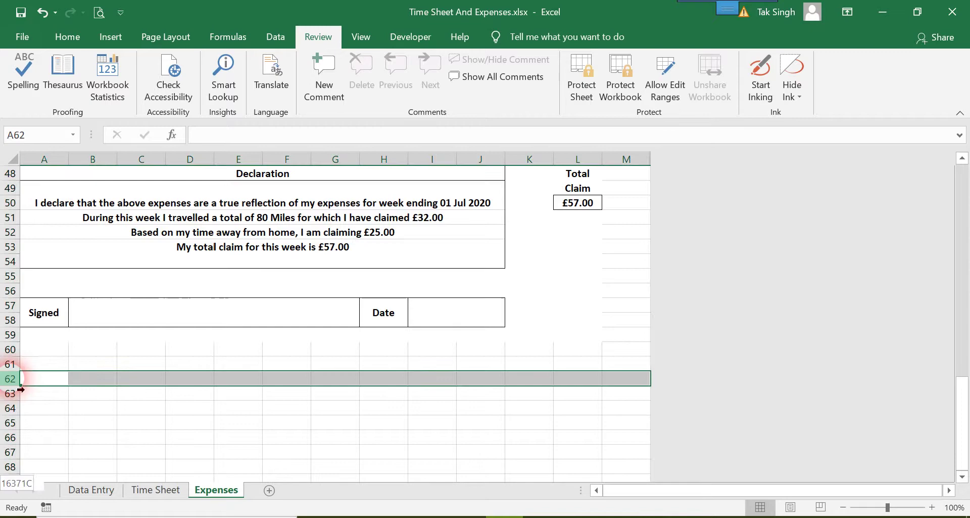
key(ctrl+shift+Down)
right_click(20, 389)
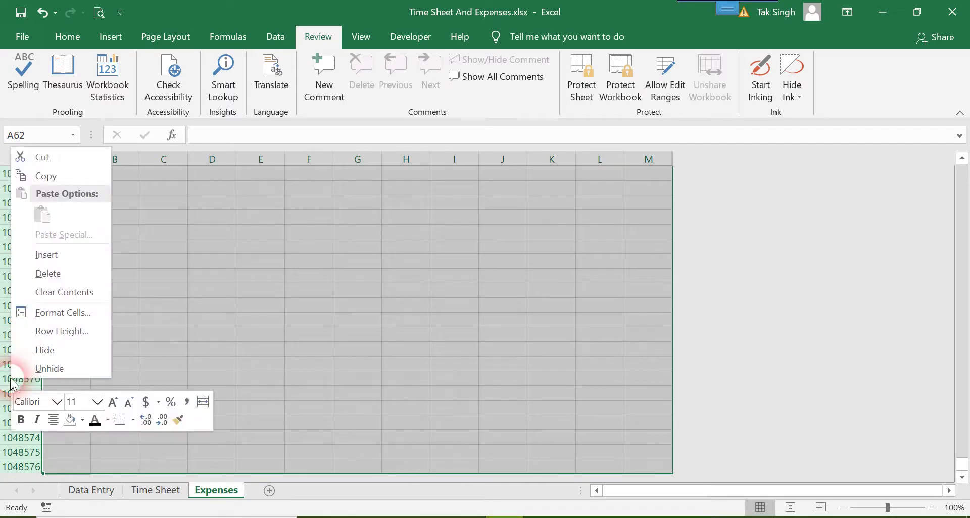
click(46, 349)
Step: Look over the trimmed Expenses form and return to the working hours and journey areas of the Data Entry sheet
scroll(247, 315, up, 15)
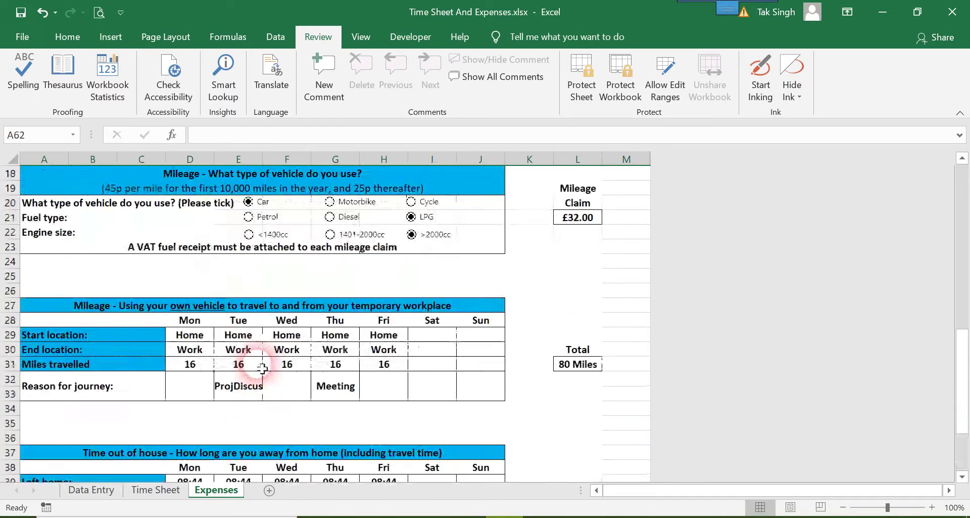
click(85, 491)
scroll(319, 401, up, 5)
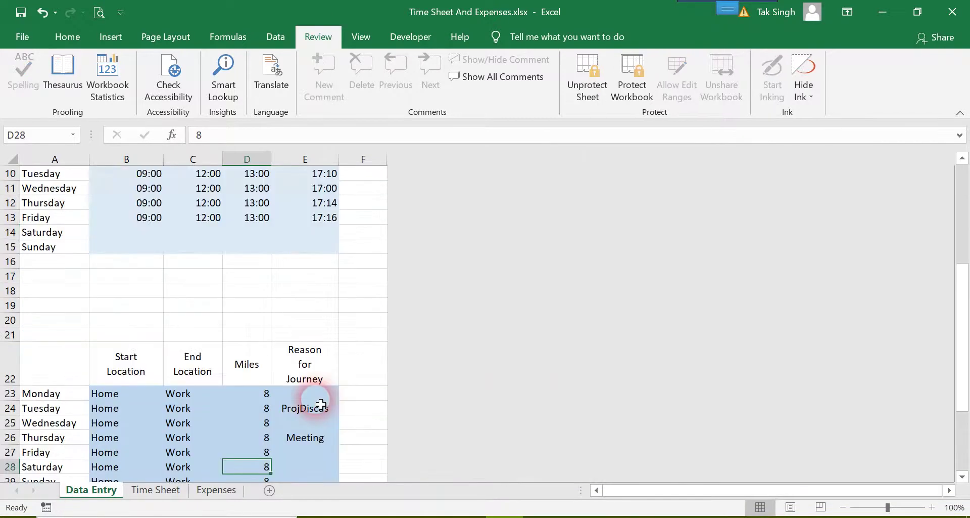